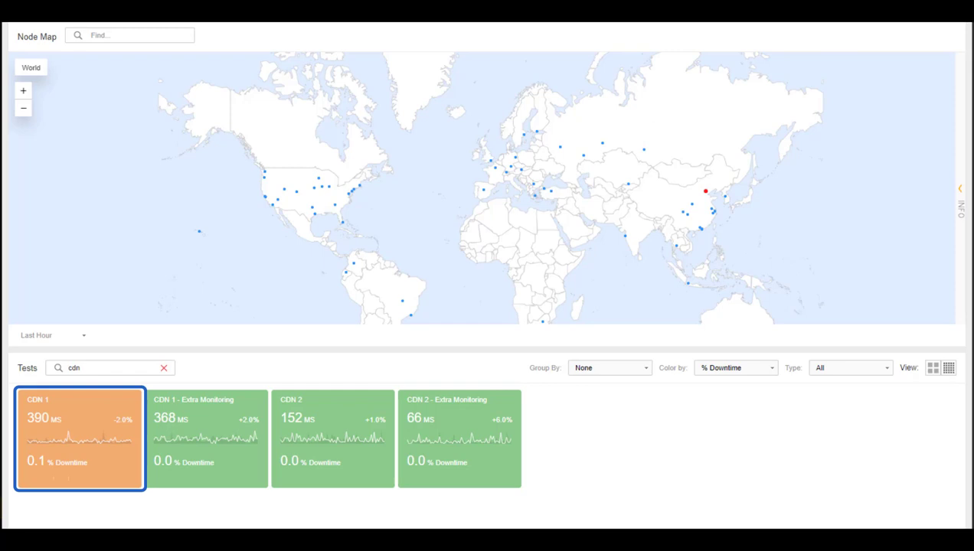
# - Open the CDN 1 Smartboard, showing 0.05% downtime, 389.82 ms test time and 4320 runs
pyautogui.click(37, 392)
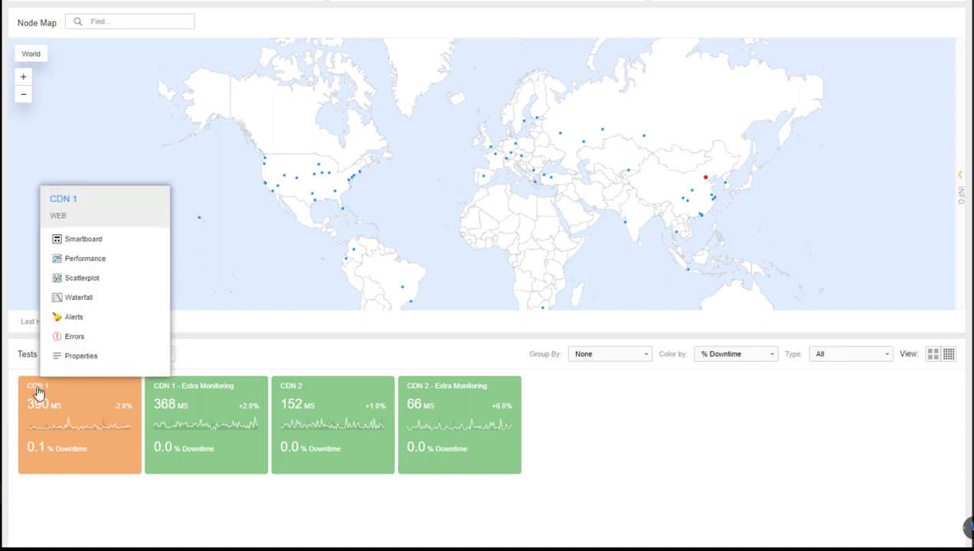
pyautogui.click(82, 239)
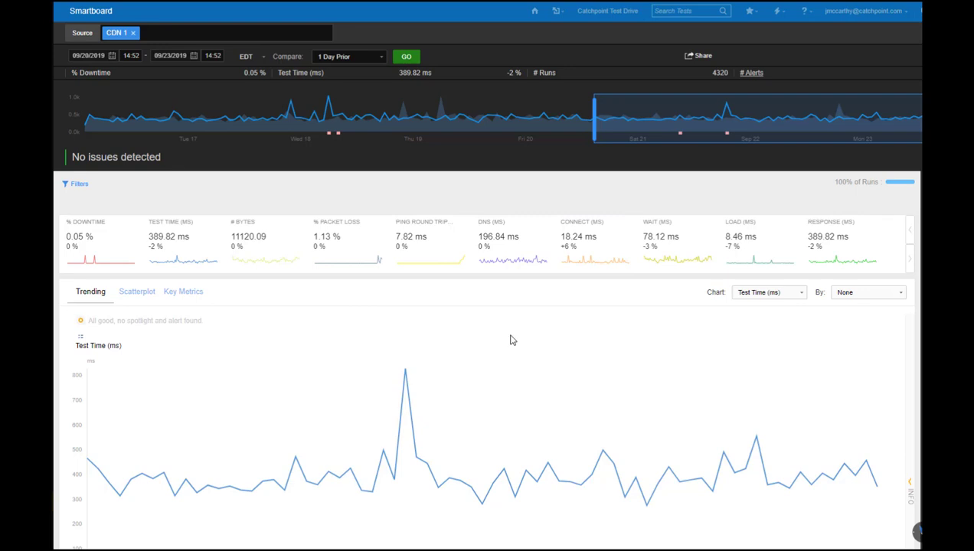
# - Plot DNS time (196.84 ms average) and sort cities by DNS descending, Honolulu's 348 ms first
pyautogui.click(494, 240)
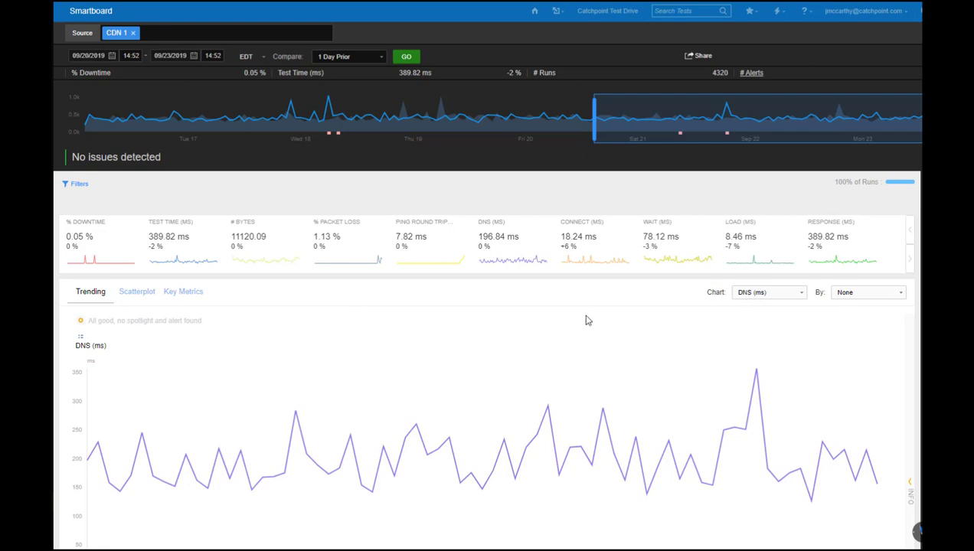
pyautogui.scroll(-6, 567, 310)
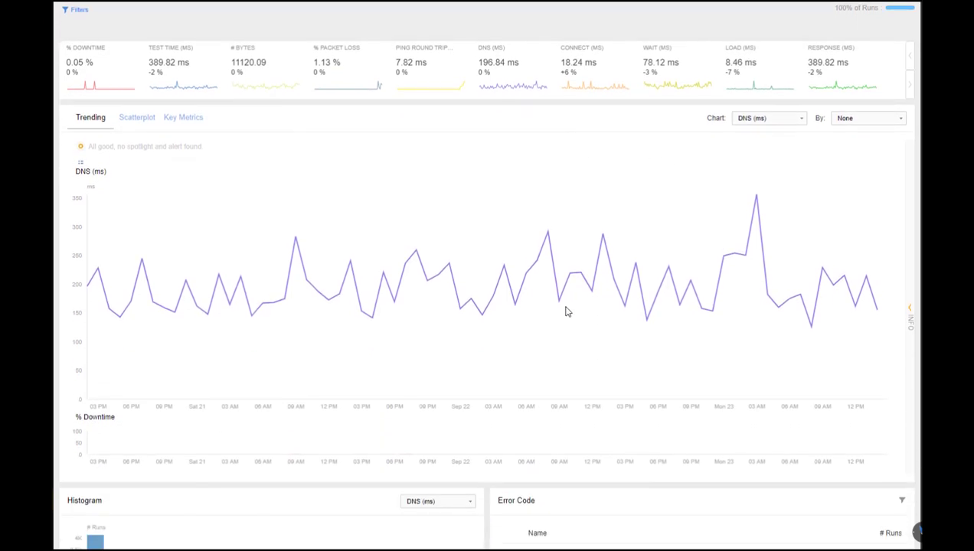
pyautogui.scroll(-1, 566, 311)
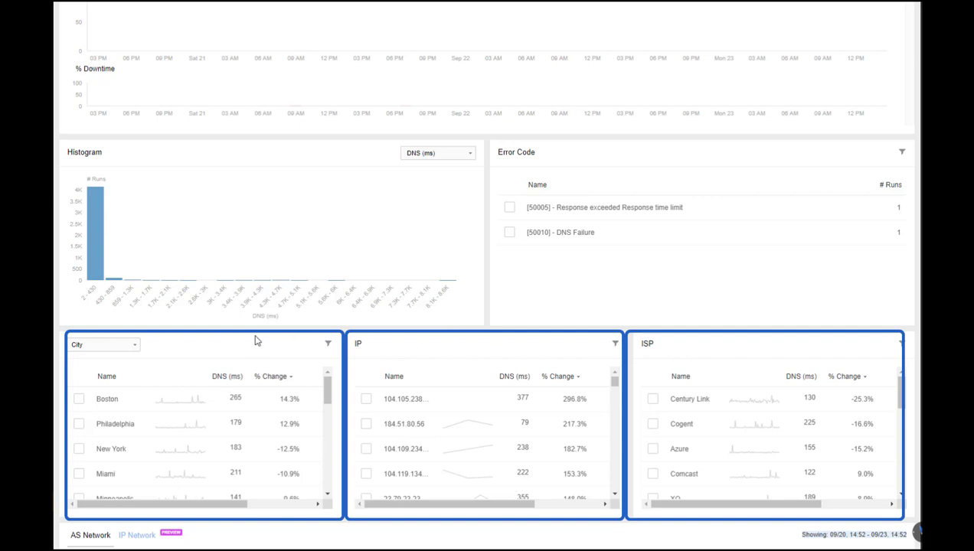
pyautogui.click(230, 378)
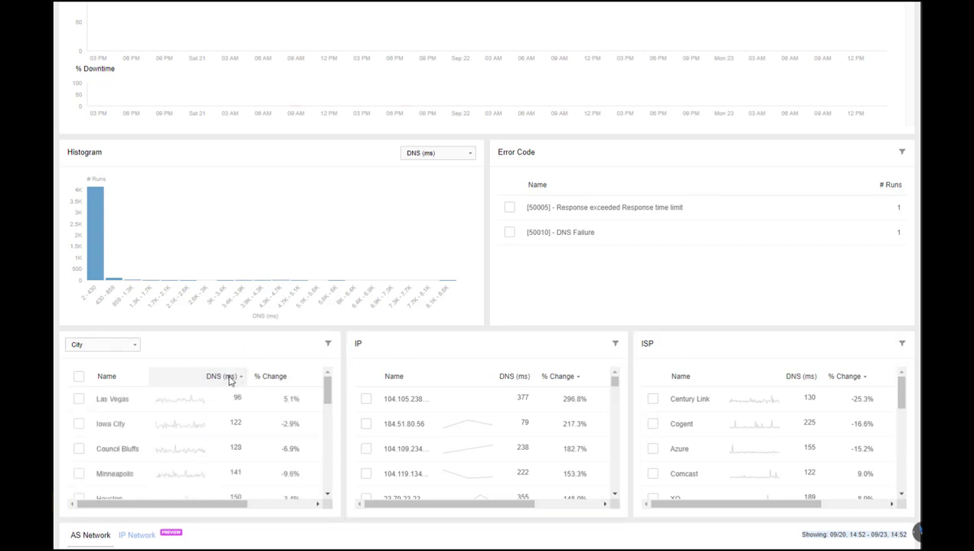
pyautogui.click(231, 377)
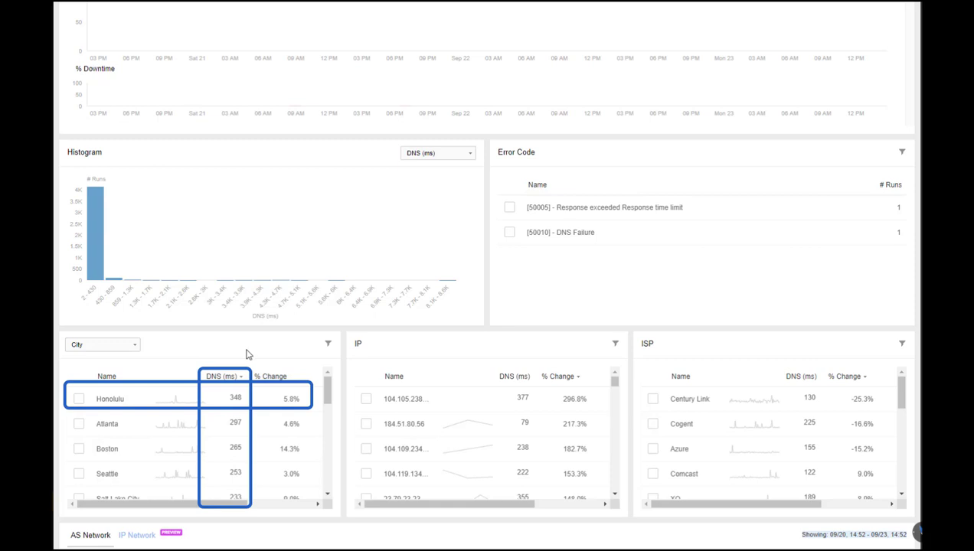
pyautogui.scroll(10, 247, 353)
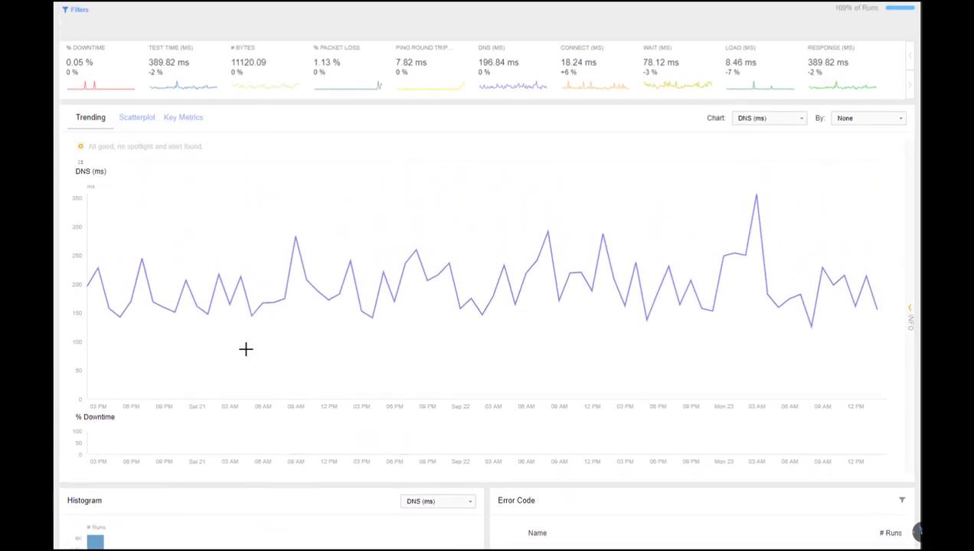
pyautogui.scroll(2, 246, 349)
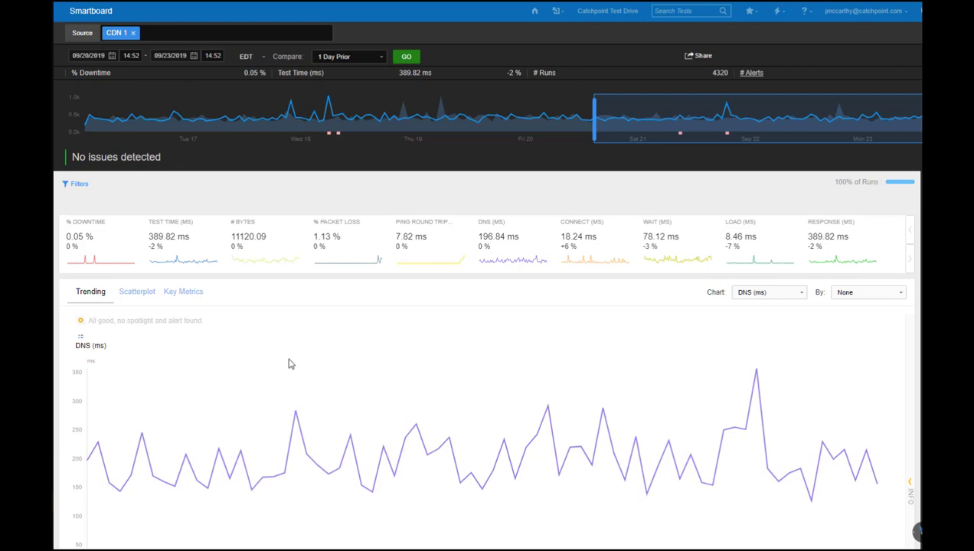
# - Show CDN 1's North America runs as a test-time scatterplot and inspect outliers like the 1722 ms run
pyautogui.click(138, 292)
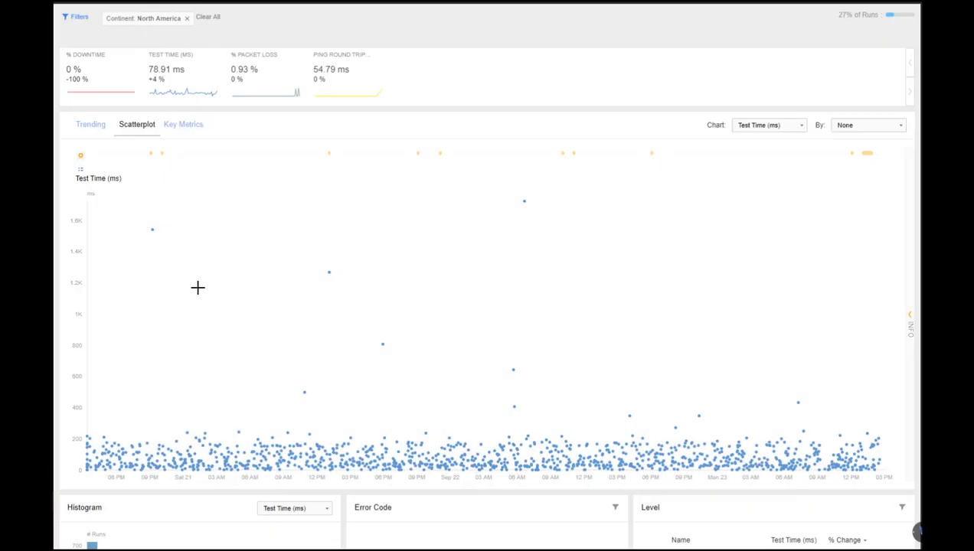
pyautogui.moveTo(153, 234)
pyautogui.moveTo(383, 345)
pyautogui.moveTo(382, 345); pyautogui.dragTo(529, 200)
pyautogui.moveTo(525, 201)
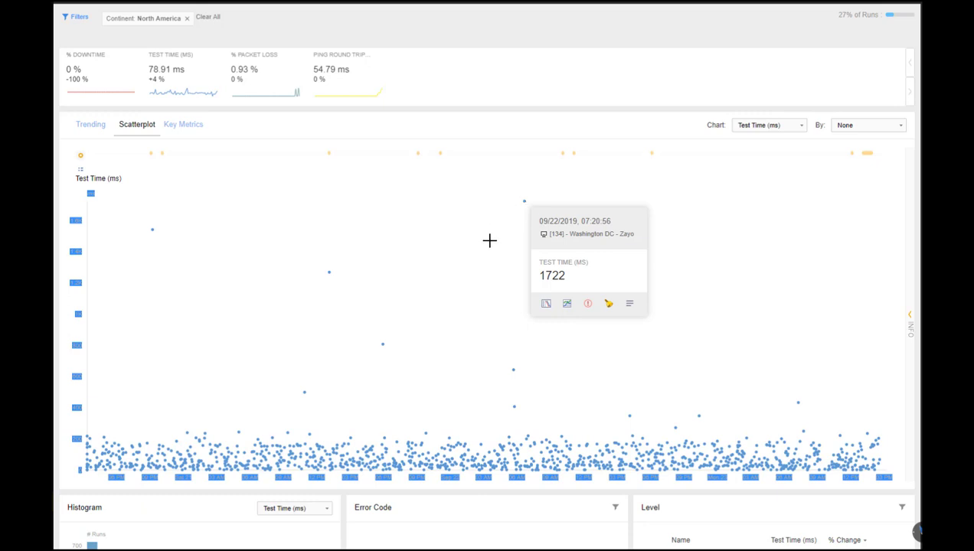
pyautogui.moveTo(412, 456)
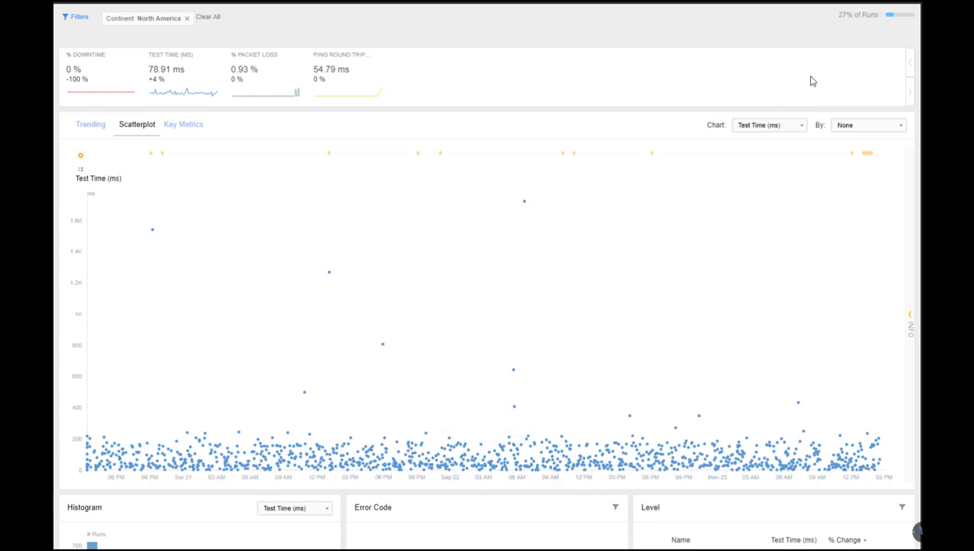
# - Colour scatterplot runs by IP and open details of the 1722 ms Washington DC - Zayo run
pyautogui.click(901, 130)
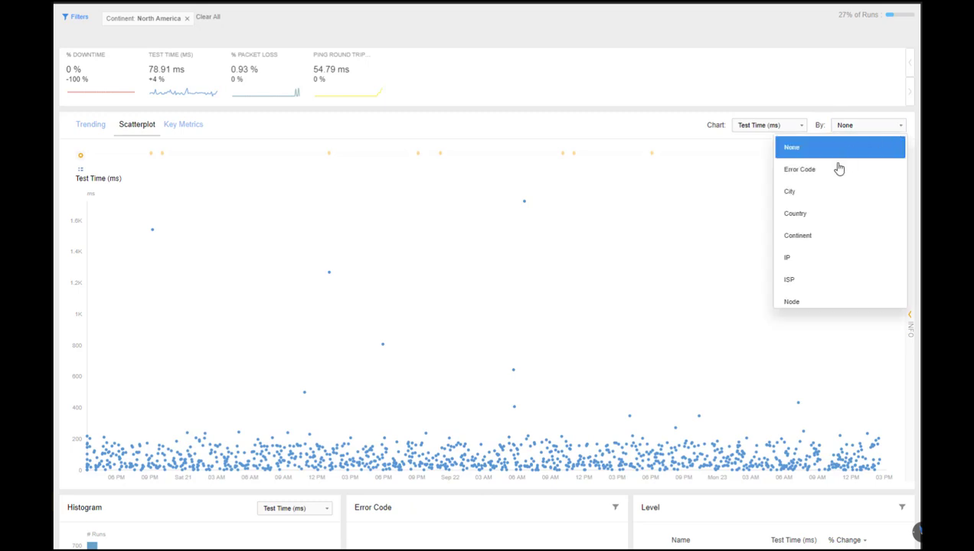
pyautogui.click(796, 259)
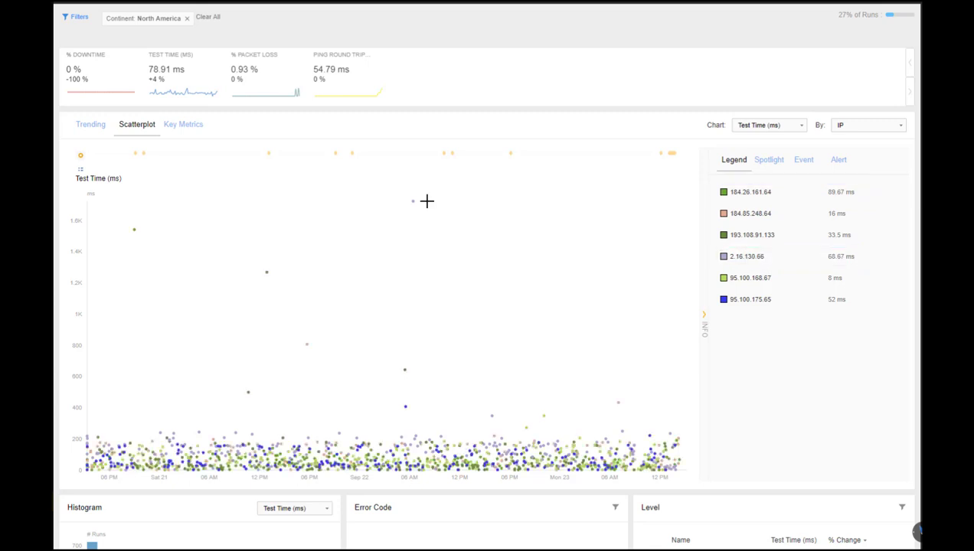
pyautogui.click(412, 203)
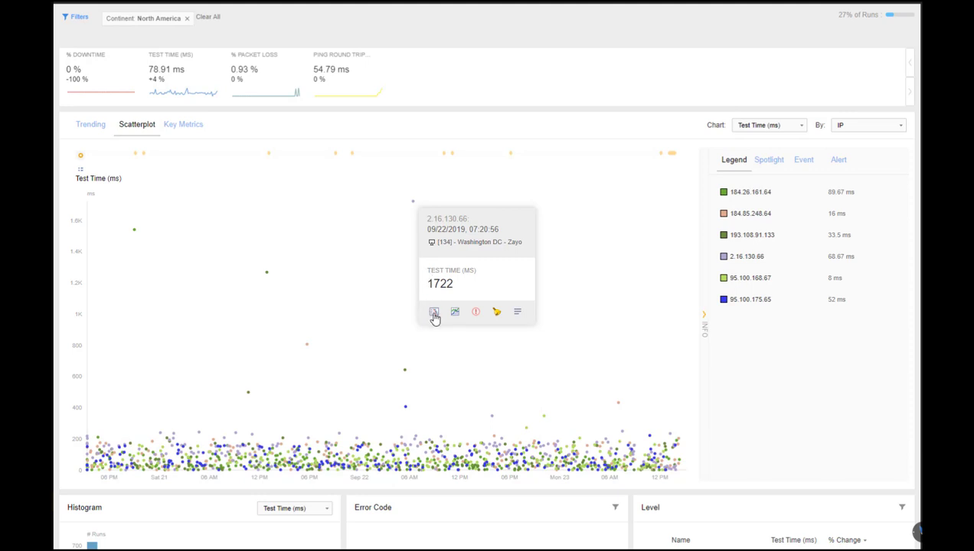
# - Open the 1722 ms run's waterfall and view the DNS lookup at LEVEL 2
pyautogui.click(434, 313)
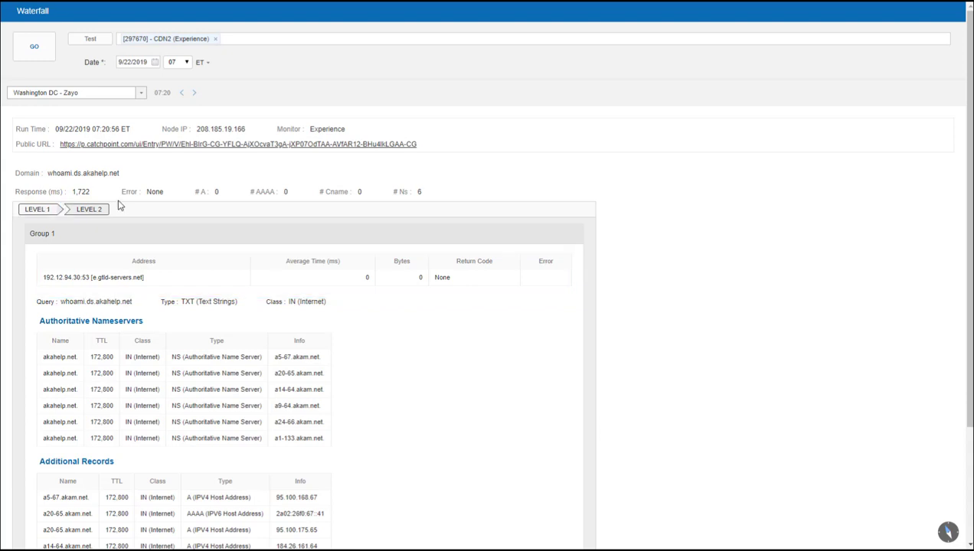
pyautogui.click(88, 211)
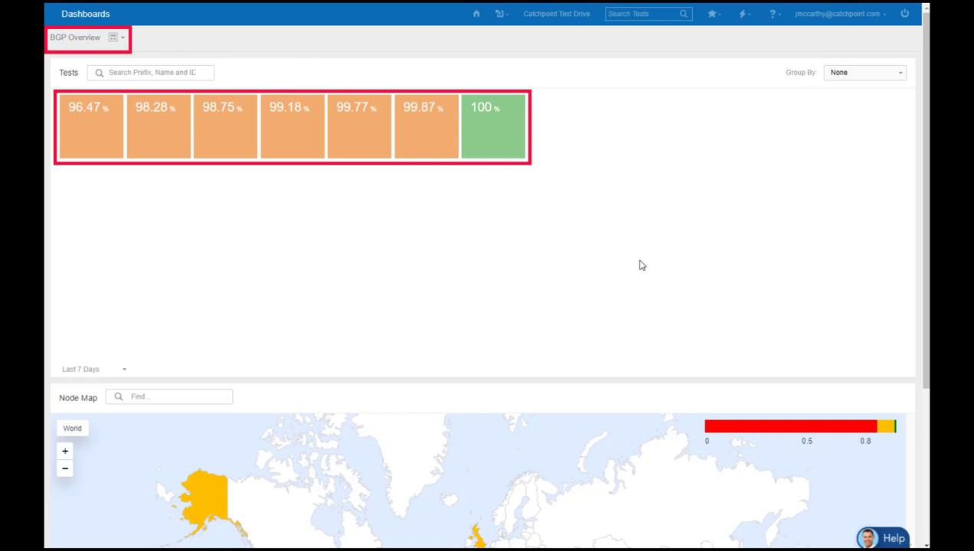
pyautogui.scroll(-3, 513, 260)
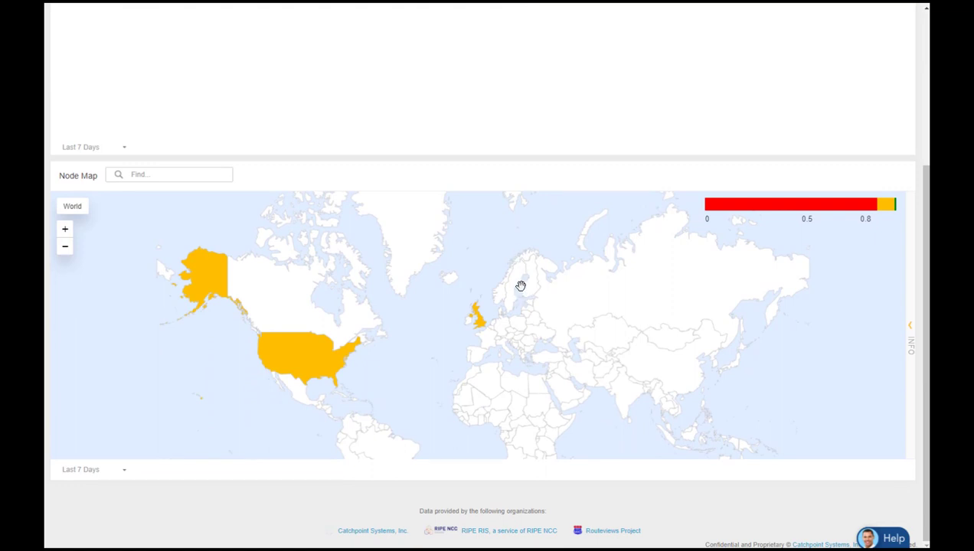
pyautogui.scroll(3, 557, 127)
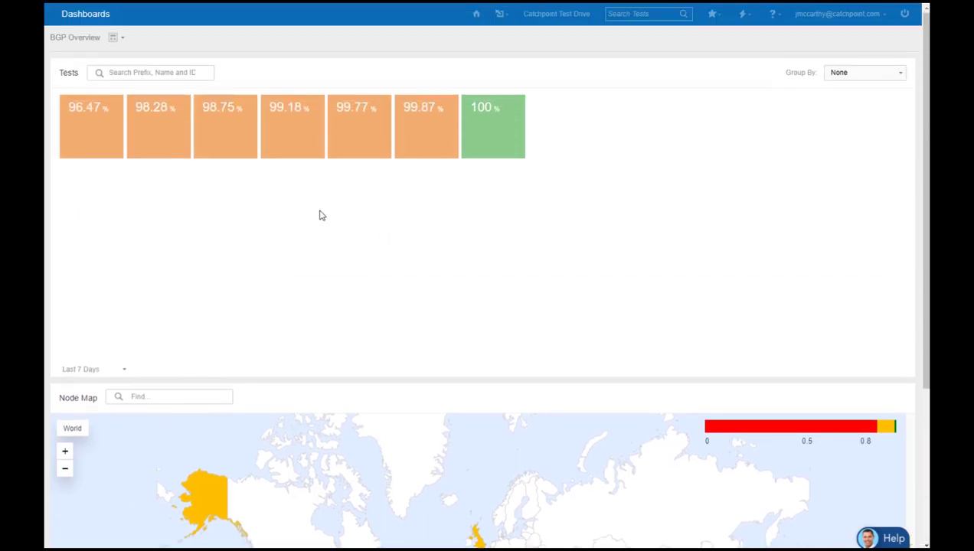
# - Open the 157.133.88.0/21 SAP BGP smartboard and set its window to 08:57–09:57
pyautogui.click(281, 138)
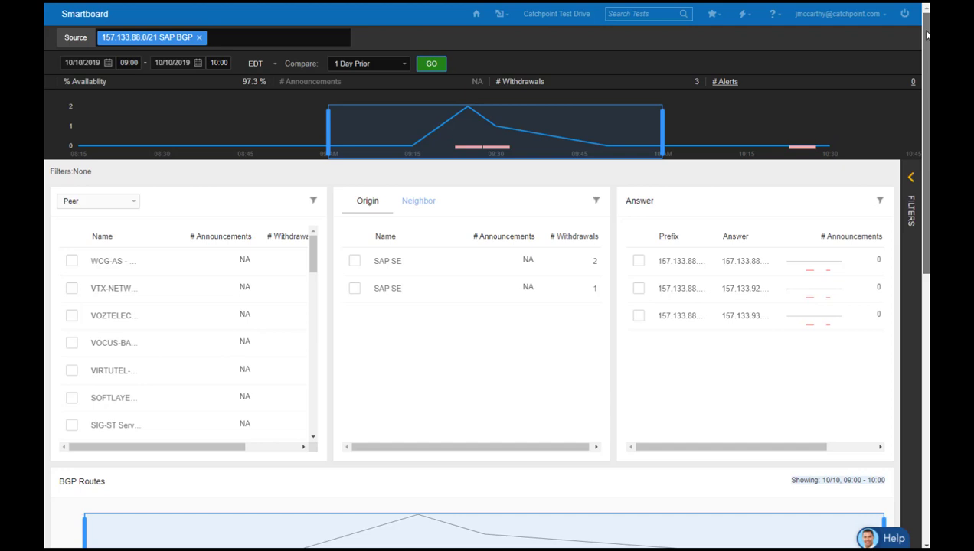
pyautogui.moveTo(926, 35); pyautogui.dragTo(925, 304)
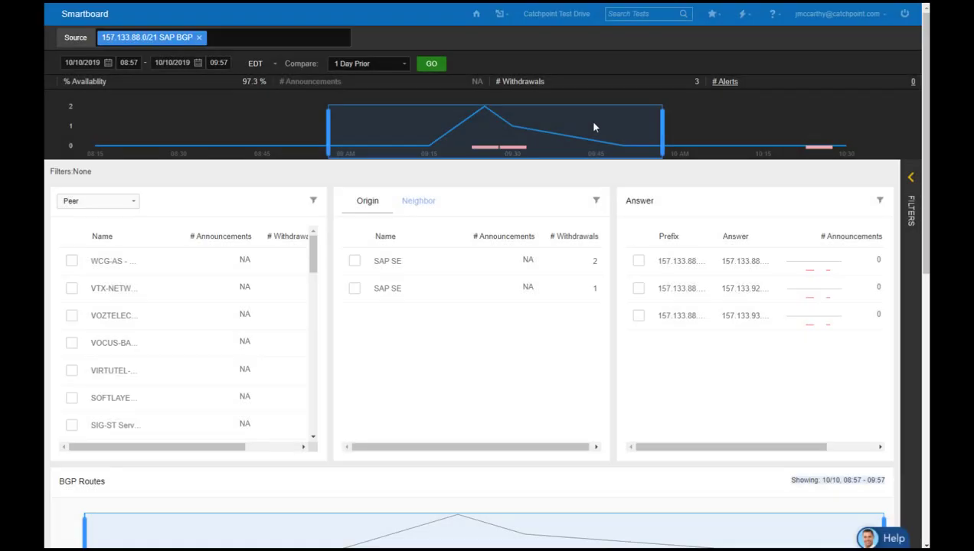
pyautogui.moveTo(594, 127)
pyautogui.mouseDown()
pyautogui.moveTo(570, 127)
pyautogui.moveTo(786, 127)
pyautogui.moveTo(599, 124)
pyautogui.mouseUp()
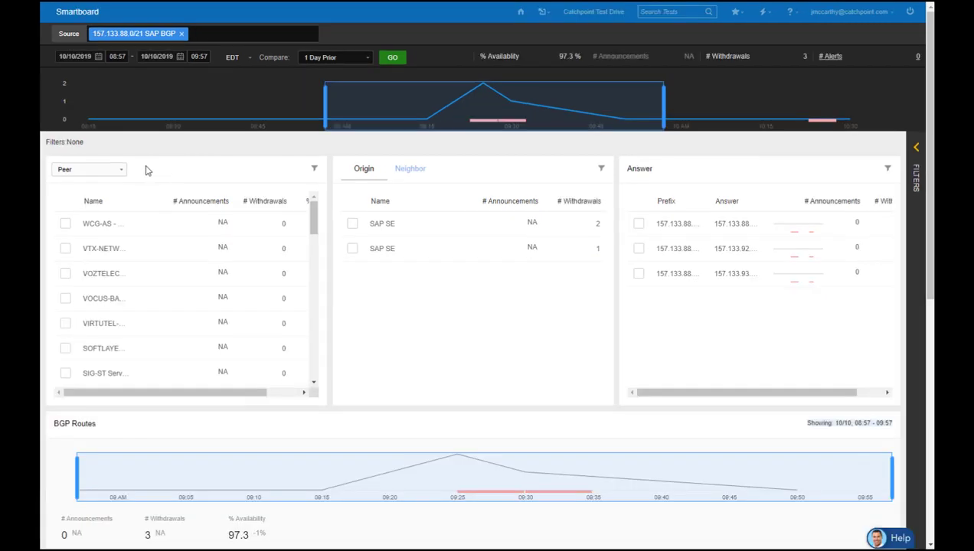
# - Keep routes grouped by Peer, sort by # Withdrawals, and tick FIBRESTREAM with 3 withdrawals
pyautogui.click(122, 175)
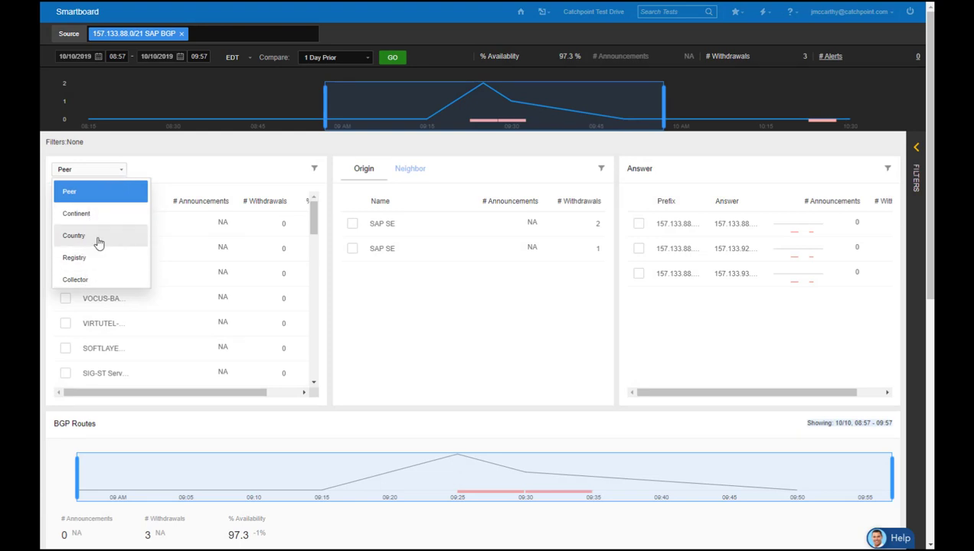
pyautogui.click(99, 191)
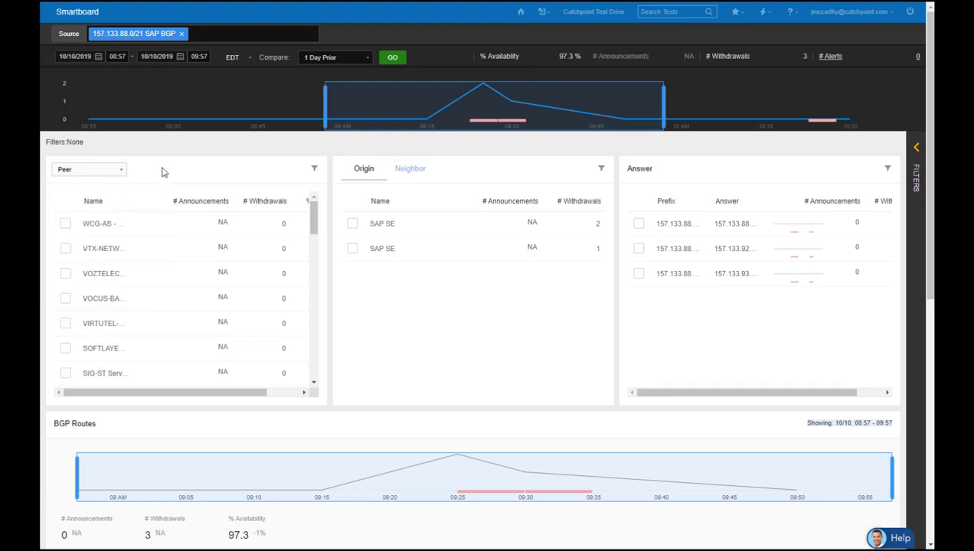
pyautogui.click(282, 202)
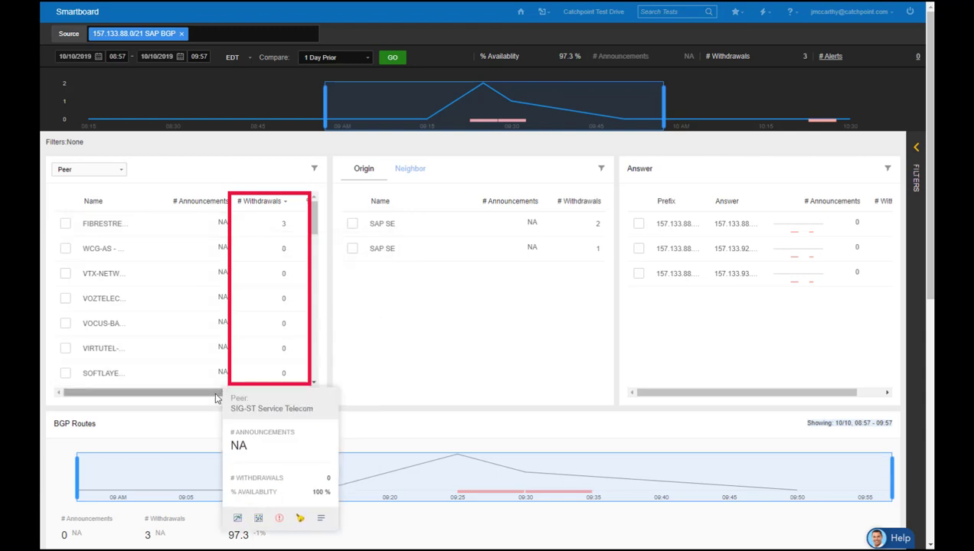
pyautogui.moveTo(217, 395); pyautogui.dragTo(230, 395)
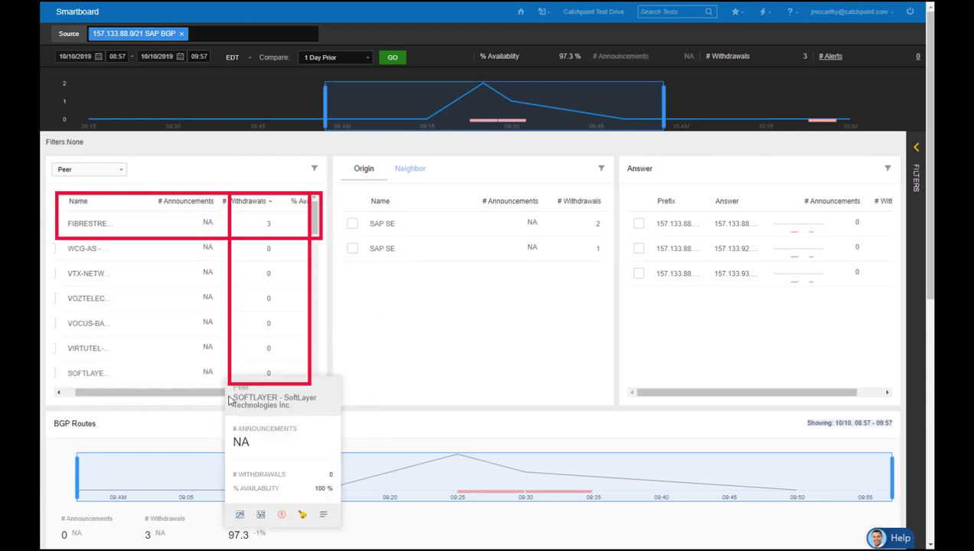
pyautogui.moveTo(206, 399); pyautogui.dragTo(267, 397)
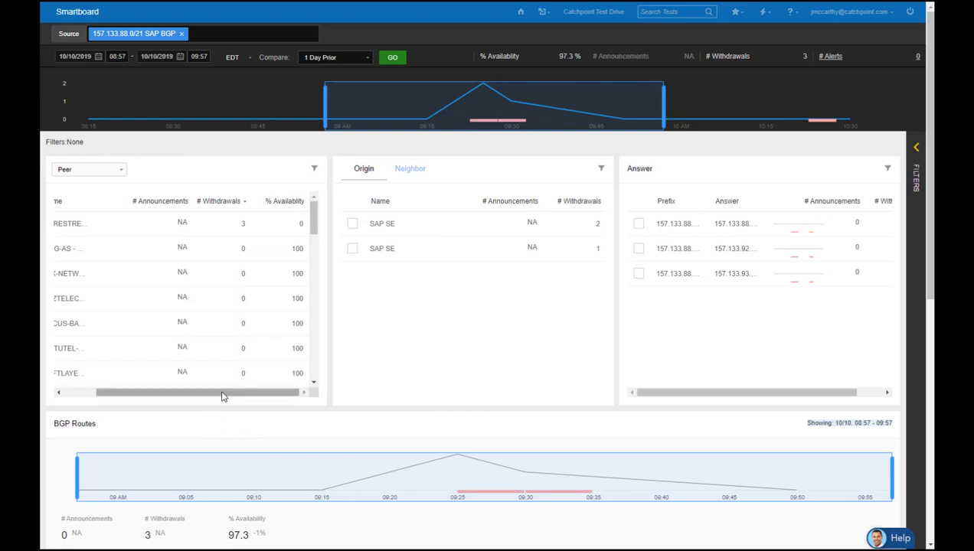
pyautogui.moveTo(222, 396); pyautogui.dragTo(190, 396)
pyautogui.click(65, 224)
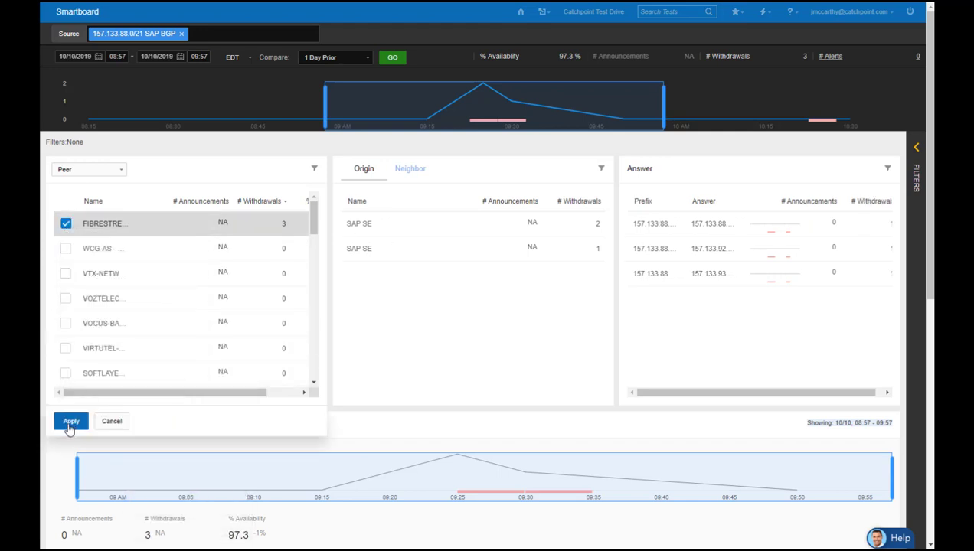
# - Apply the Peer: FIBRESTREAM filter and list neighbors, showing SAP SE with 3 withdrawals
pyautogui.click(70, 423)
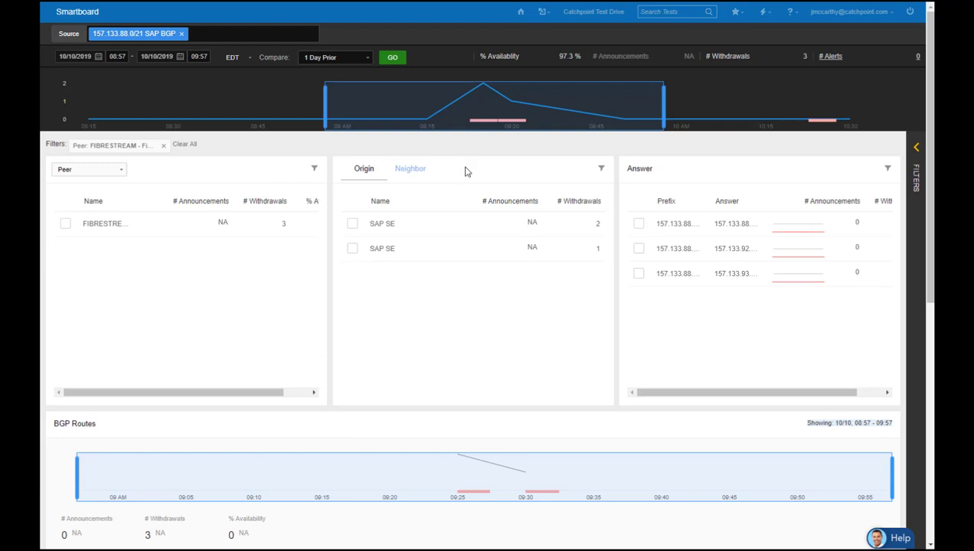
pyautogui.click(411, 169)
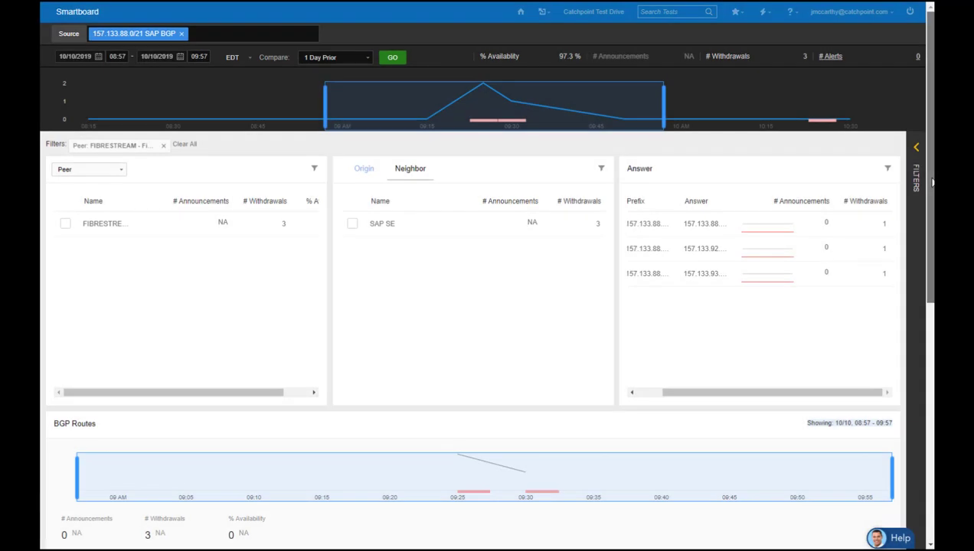
# - Group the path graph by Peer, running from FIBRESTREAM to the 157.133.88.0/21 origin
pyautogui.moveTo(931, 185); pyautogui.dragTo(931, 429)
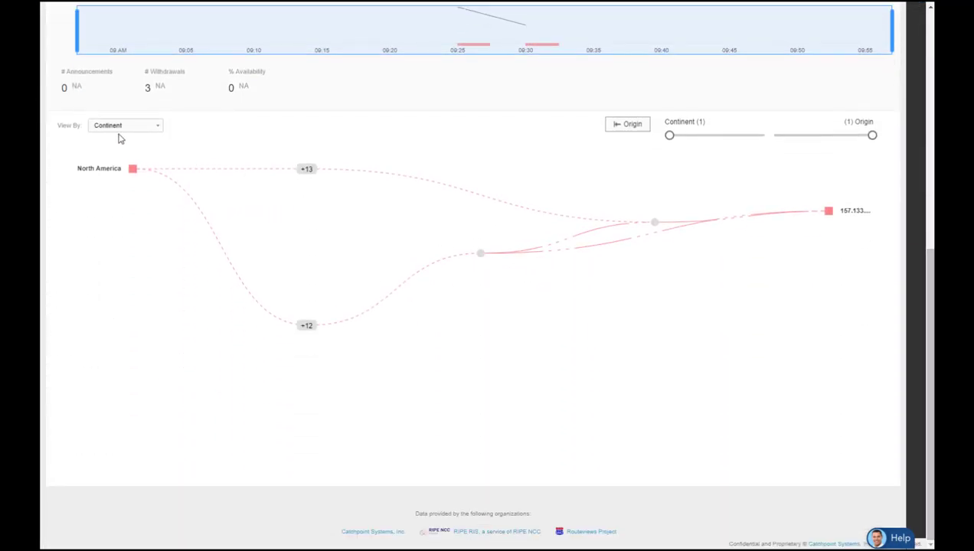
pyautogui.click(159, 130)
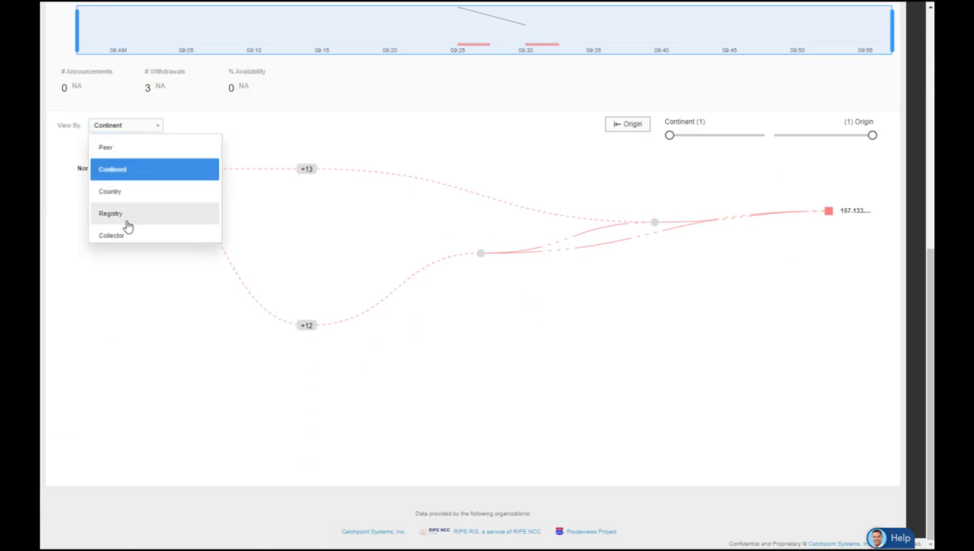
pyautogui.click(106, 149)
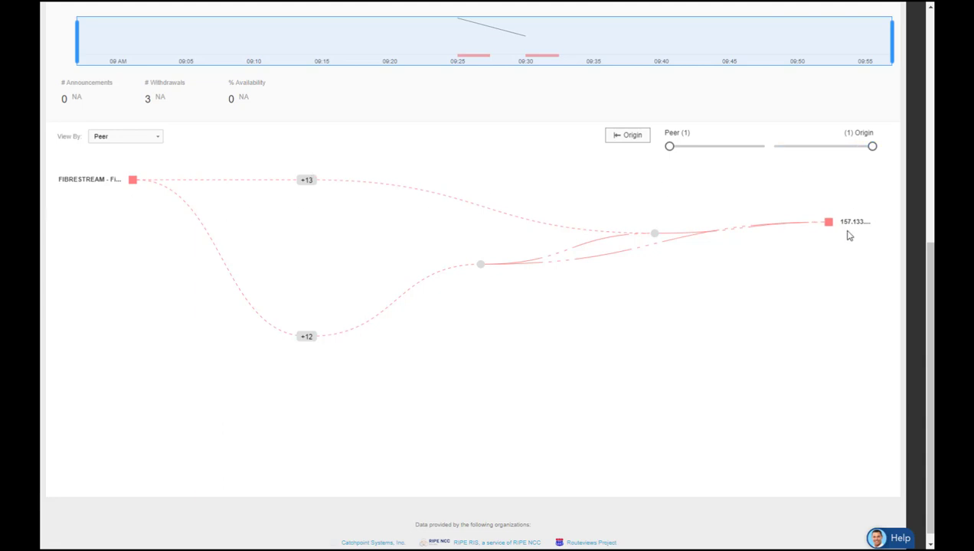
pyautogui.click(631, 144)
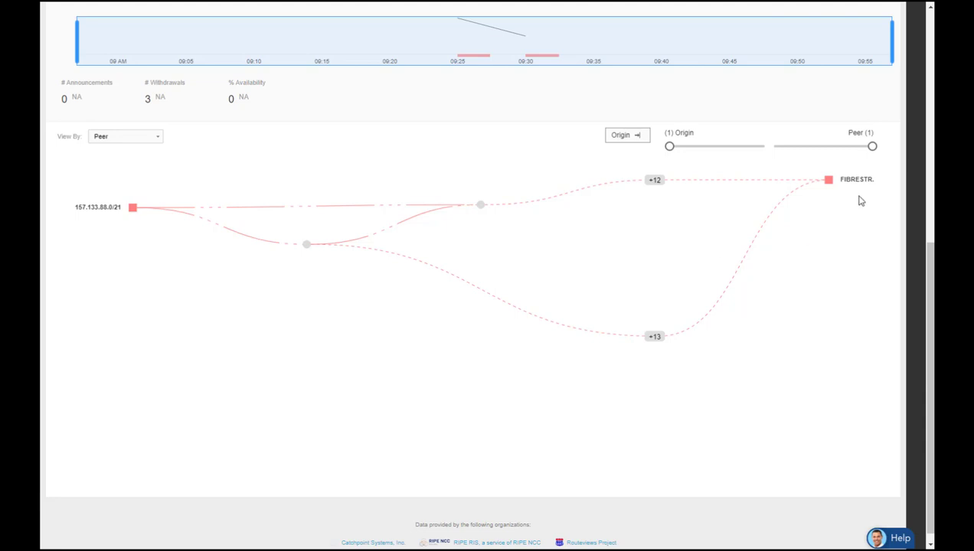
pyautogui.click(625, 138)
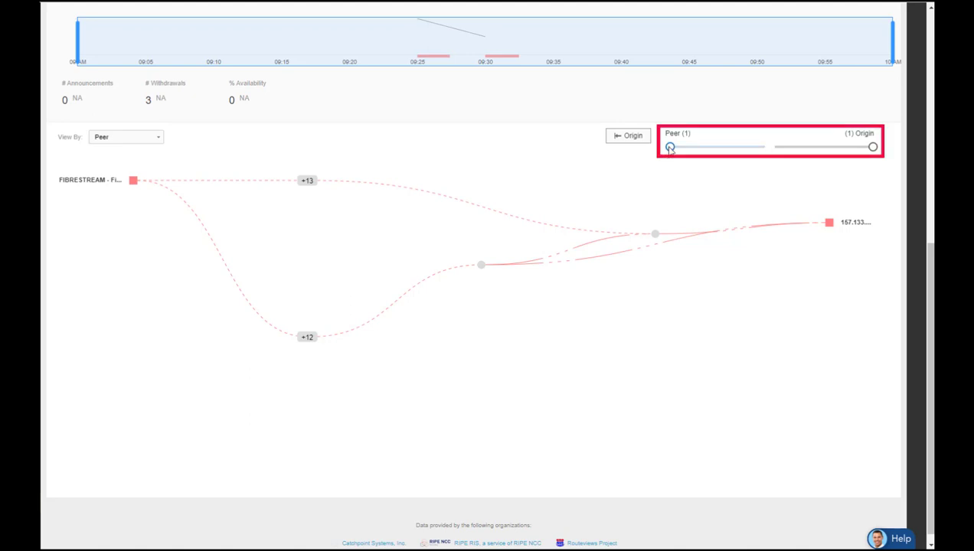
# - Widen the Peer and Origin depth sliders to show every hop, including Orange (ASN 5511)
pyautogui.moveTo(670, 150)
pyautogui.mouseDown()
pyautogui.moveTo(765, 156)
pyautogui.moveTo(670, 150)
pyautogui.mouseUp()
pyautogui.moveTo(873, 150); pyautogui.dragTo(775, 150)
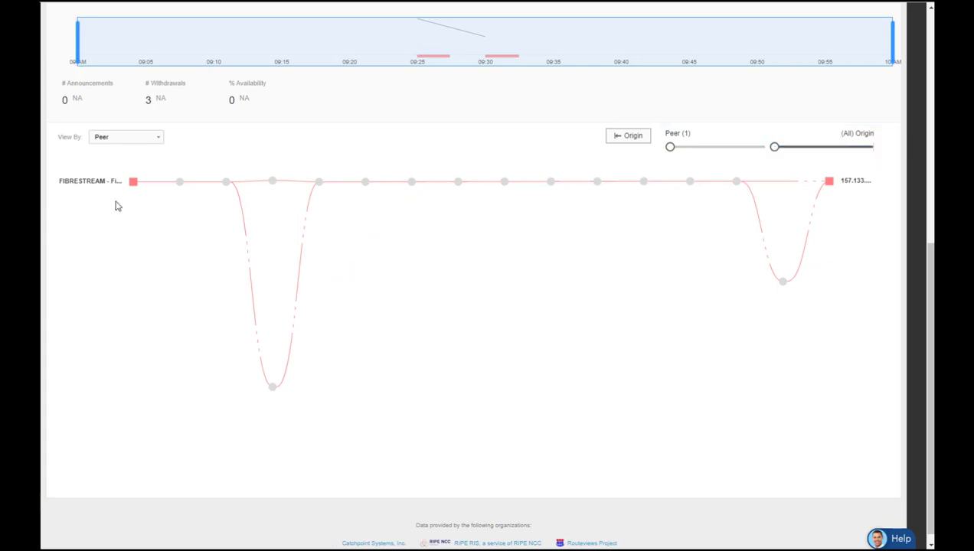
pyautogui.moveTo(136, 187)
pyautogui.moveTo(226, 184)
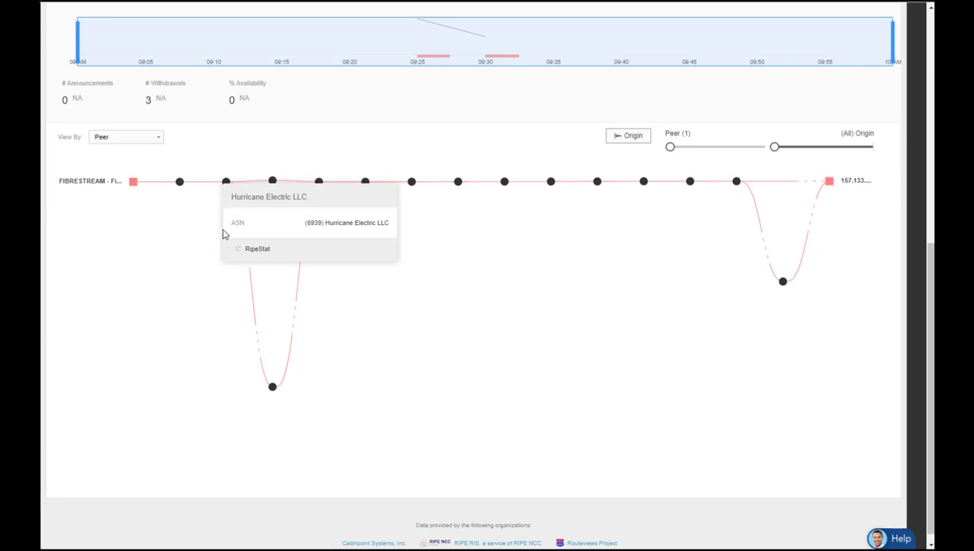
pyautogui.moveTo(273, 388)
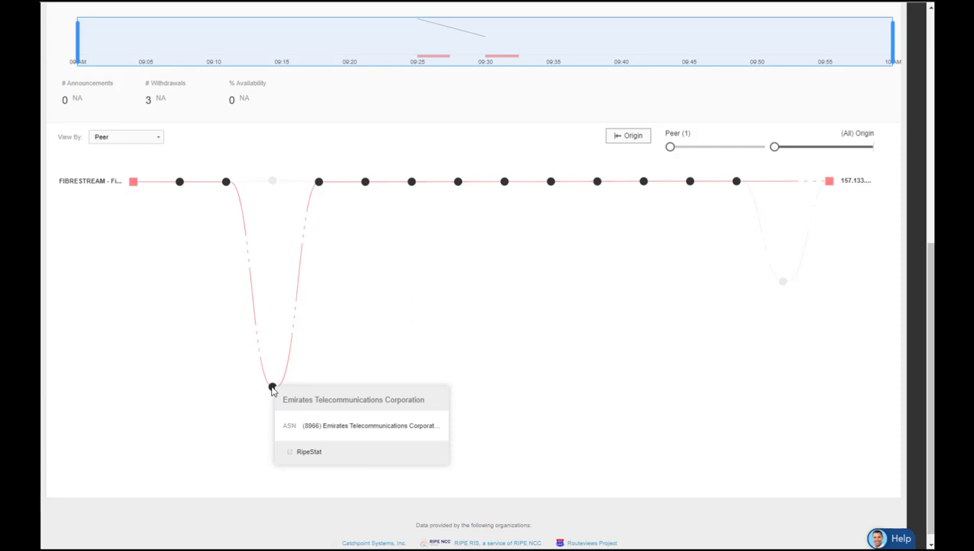
pyautogui.moveTo(273, 184)
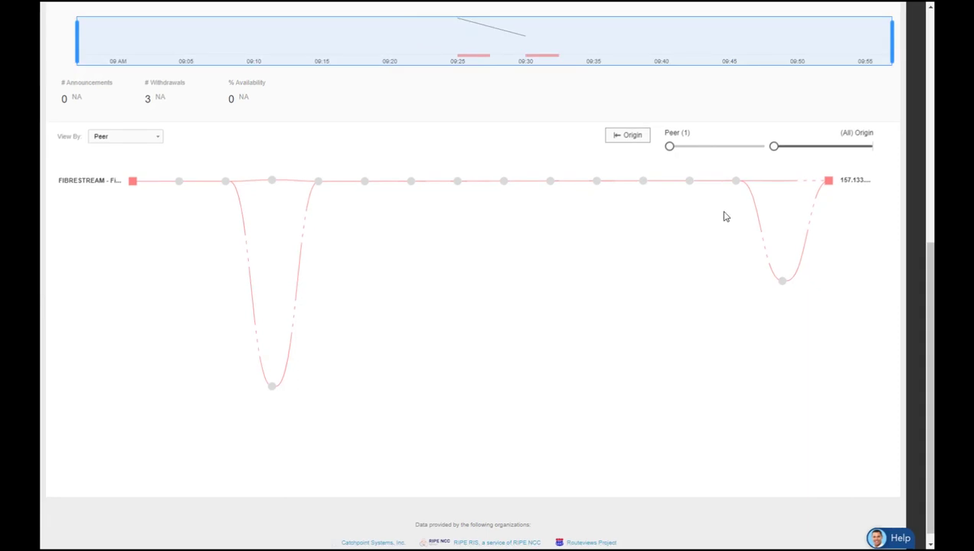
# - Read the SAP SE ASN info cards on the path nodes, ahead of the Node Map test overview
pyautogui.moveTo(736, 182)
pyautogui.moveTo(782, 282)
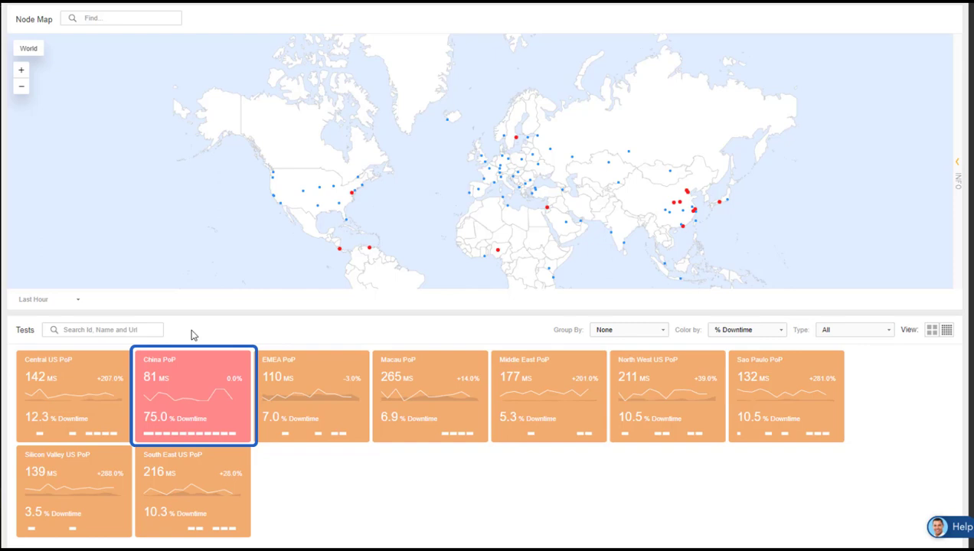
# - Open the China PoP test's traceroute results in the IP Network view
pyautogui.click(155, 364)
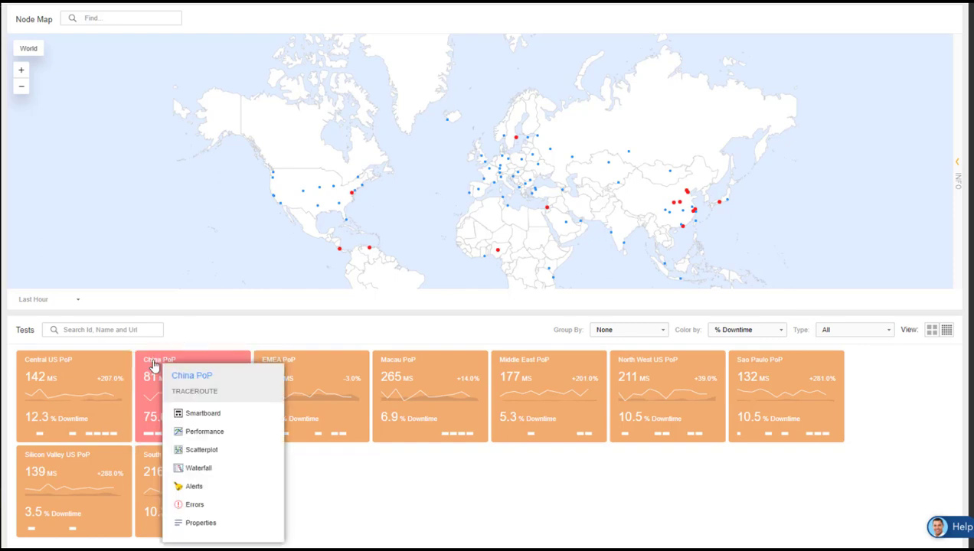
pyautogui.click(195, 392)
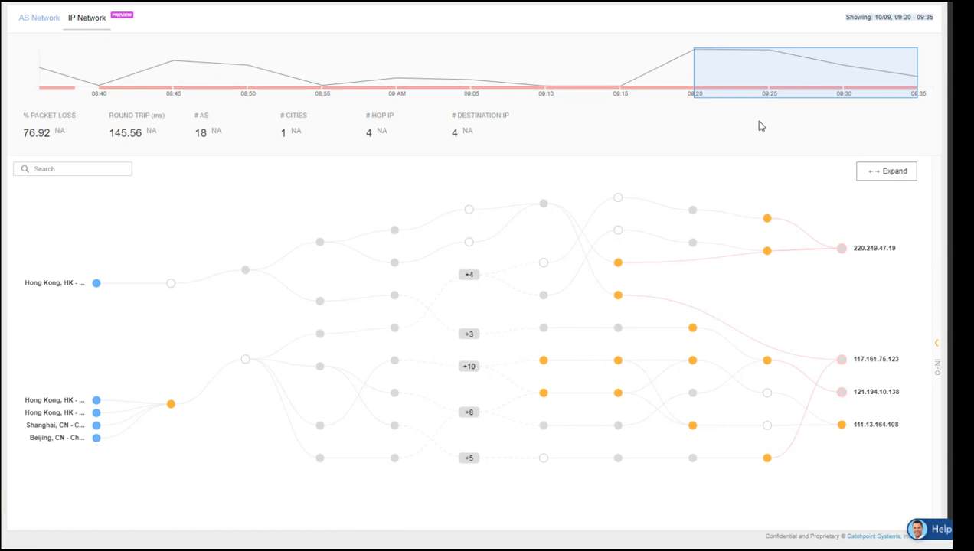
# - Move the analysed time window to 09:15–09:30, where packet loss reads 91.67%
pyautogui.moveTo(748, 97); pyautogui.dragTo(675, 112)
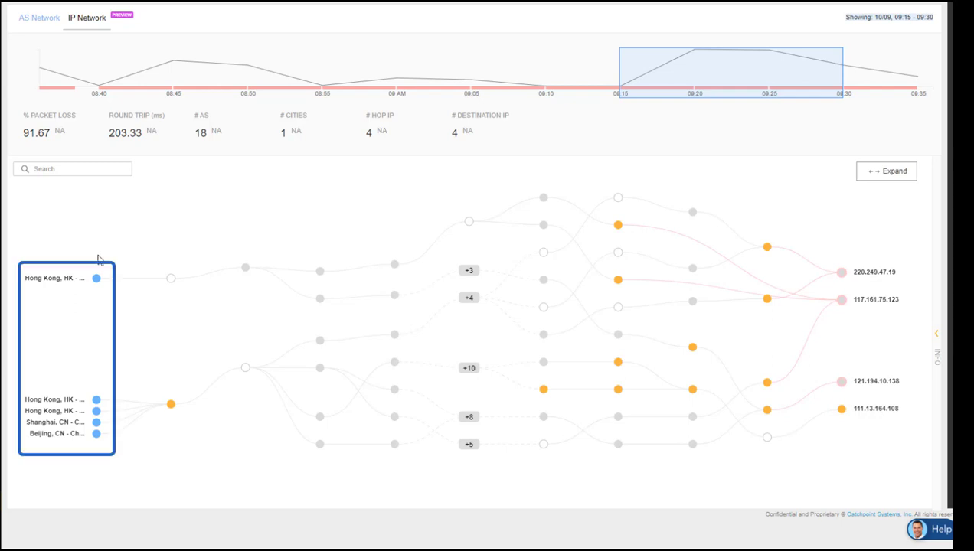
# - Read the info cards for the Hong Kong source, orange hops and 117.161.75.123 destination
pyautogui.moveTo(96, 280)
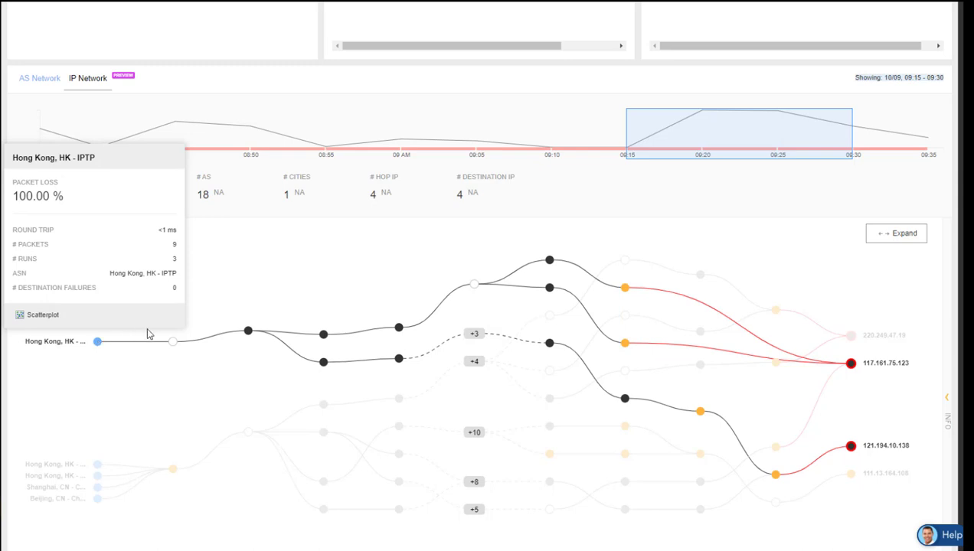
pyautogui.moveTo(625, 291)
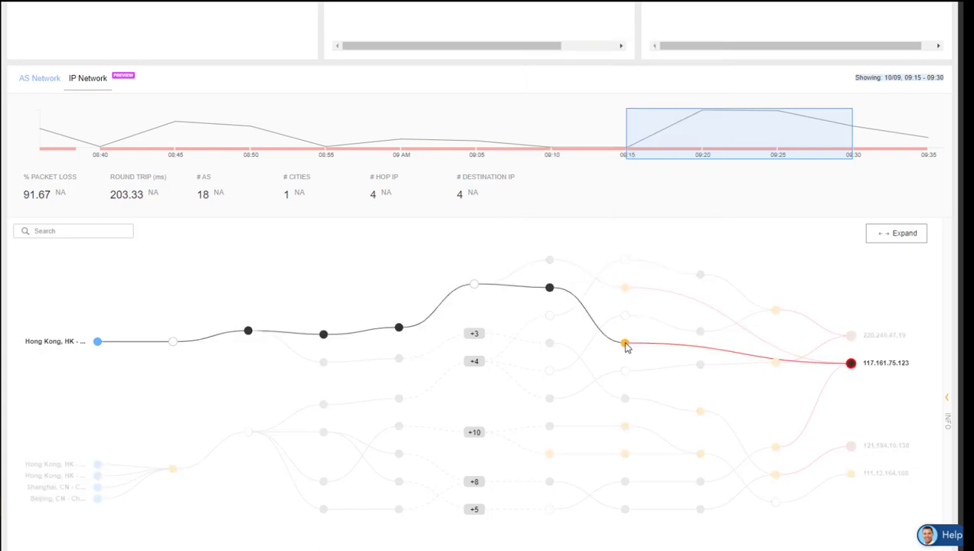
pyautogui.moveTo(625, 346)
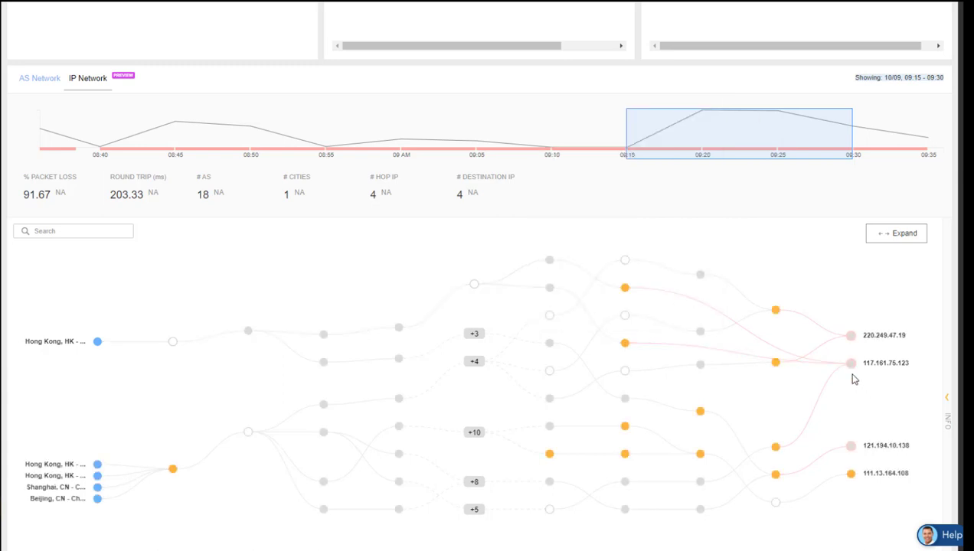
pyautogui.moveTo(851, 366)
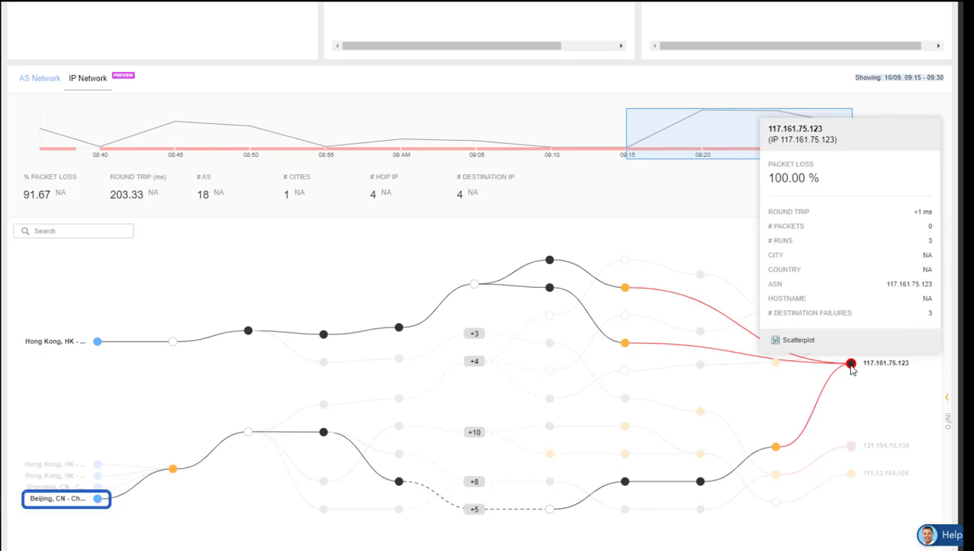
pyautogui.moveTo(777, 450)
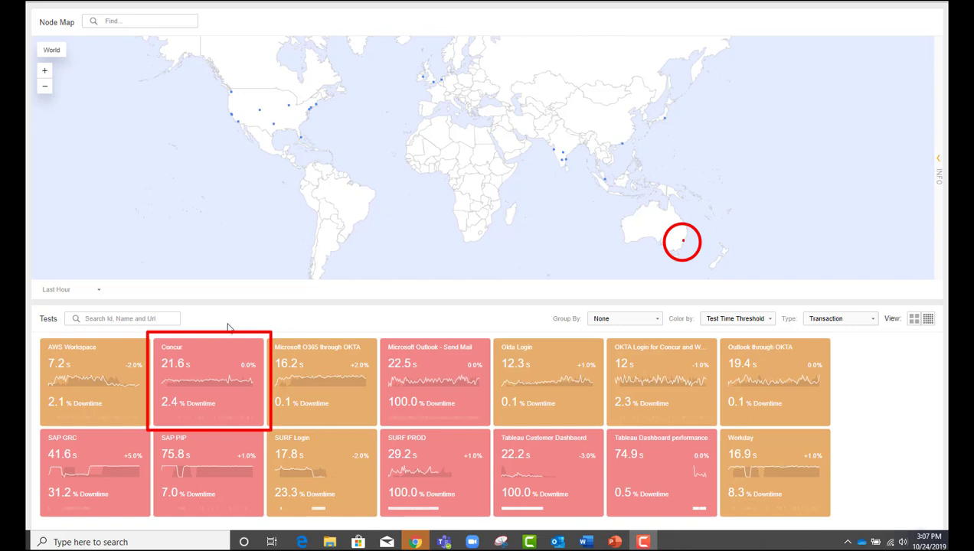
# - Open the Concur test's Smartboard from its tile's context menu
pyautogui.rightClick(194, 358)
pyautogui.press('Escape')
pyautogui.rightClick(194, 358)
pyautogui.click(261, 410)
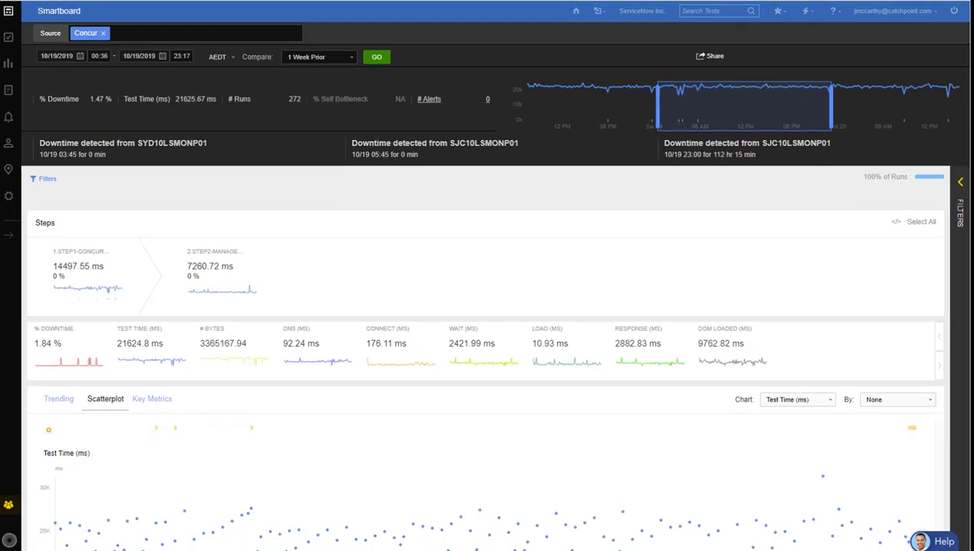
# - Inspect the red 7961 ms scatterplot outlier from SYD10LSMONP01 at 18:28:48
pyautogui.scroll(-3, 708, 225)
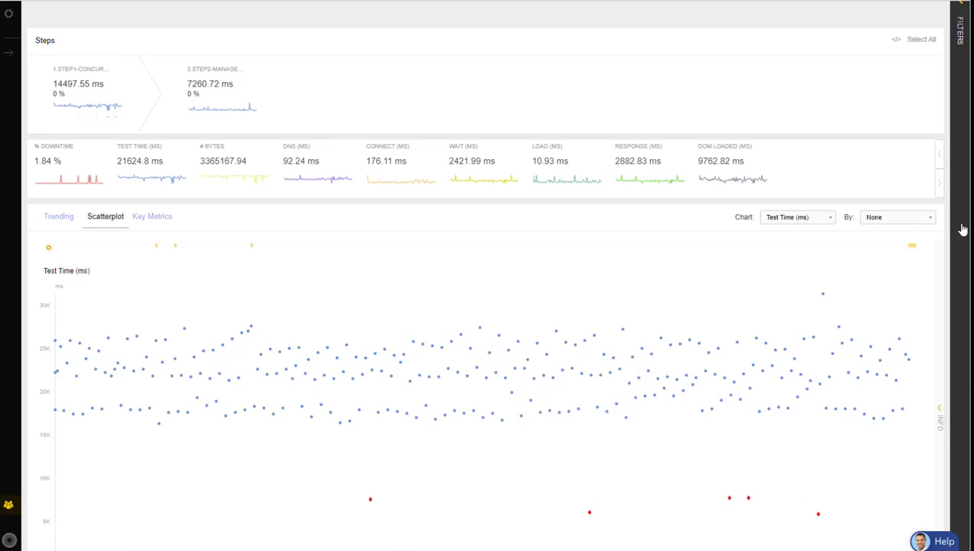
pyautogui.scroll(-1, 958, 227)
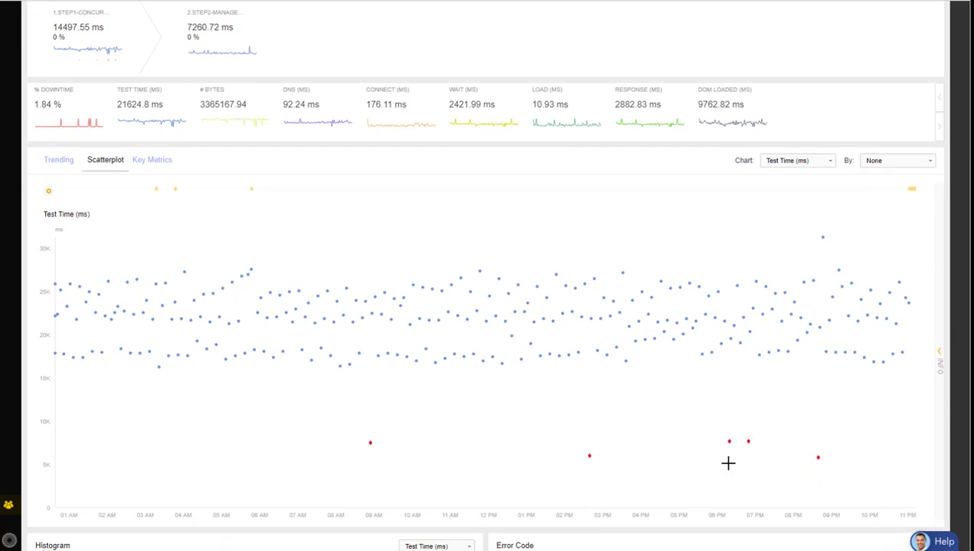
pyautogui.moveTo(727, 441)
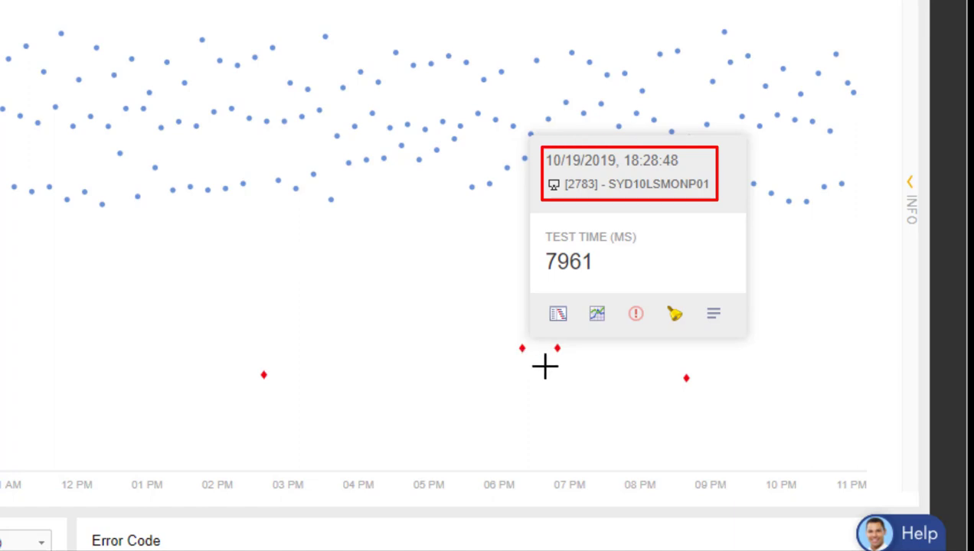
pyautogui.moveTo(557, 350)
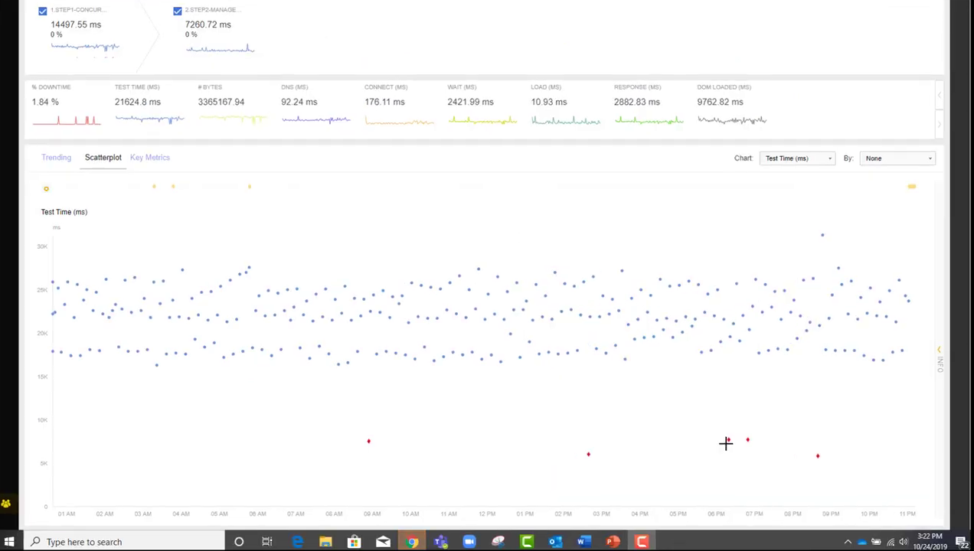
# - Open the failed run's waterfall and review the Step 1 filmstrip ending in Internal Server Error
pyautogui.moveTo(726, 442)
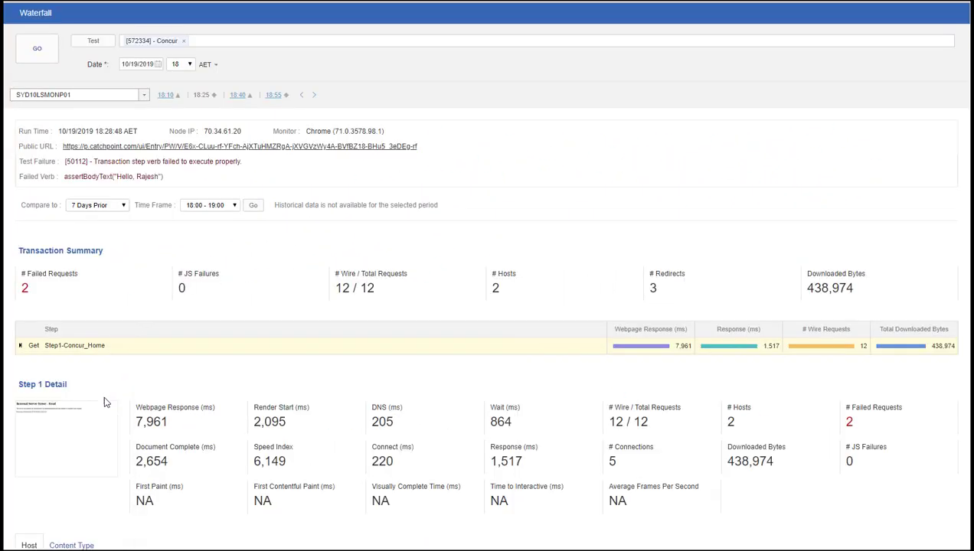
pyautogui.moveTo(50, 446)
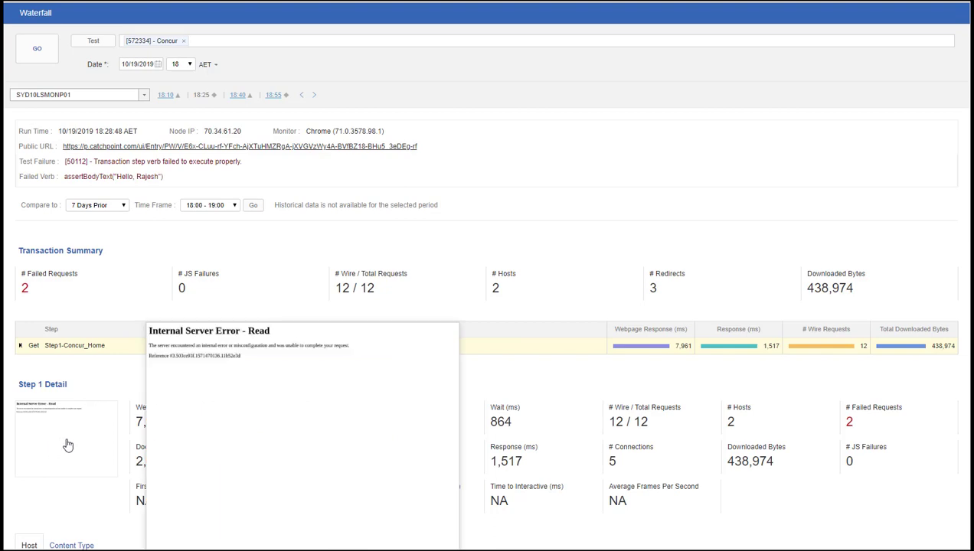
pyautogui.scroll(-3, 69, 475)
pyautogui.scroll(-3, 99, 424)
pyautogui.moveTo(42, 294)
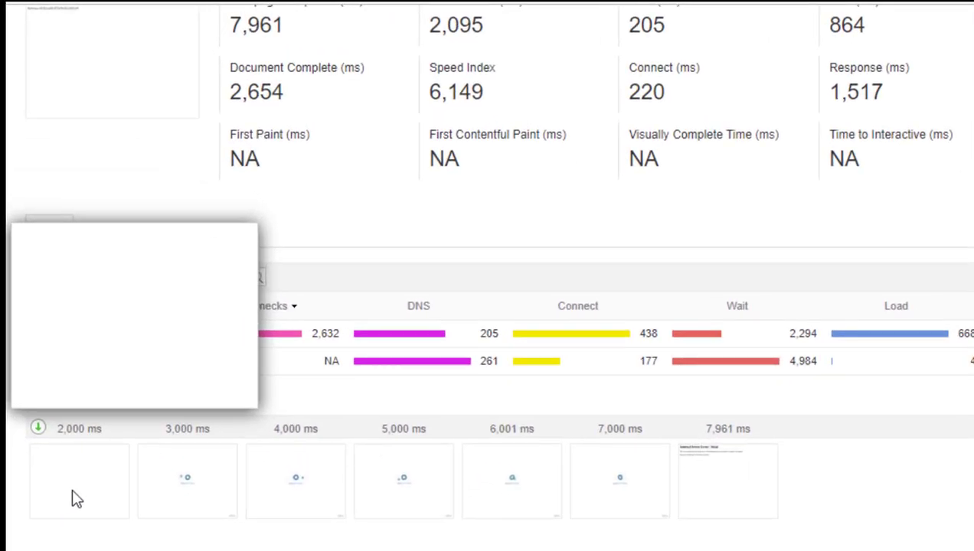
pyautogui.moveTo(195, 486)
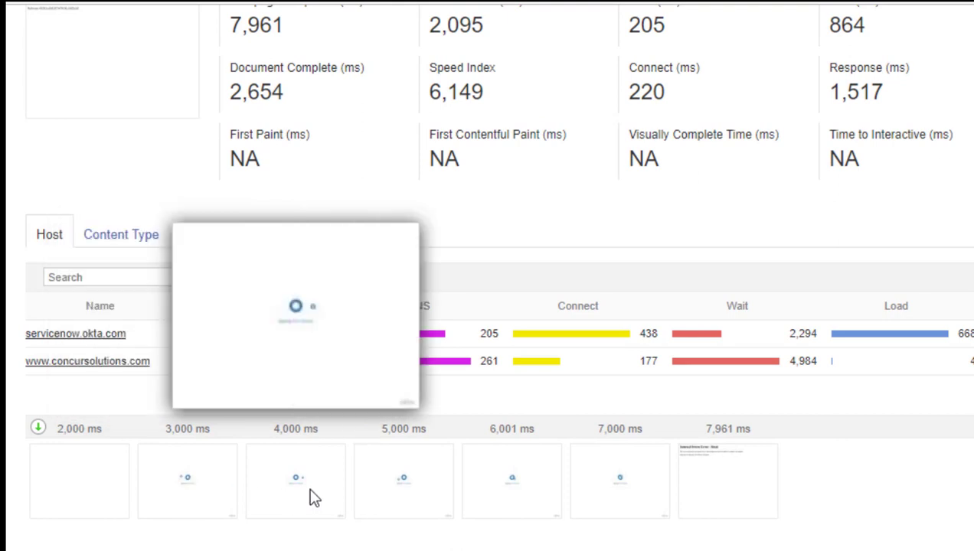
pyautogui.moveTo(502, 493)
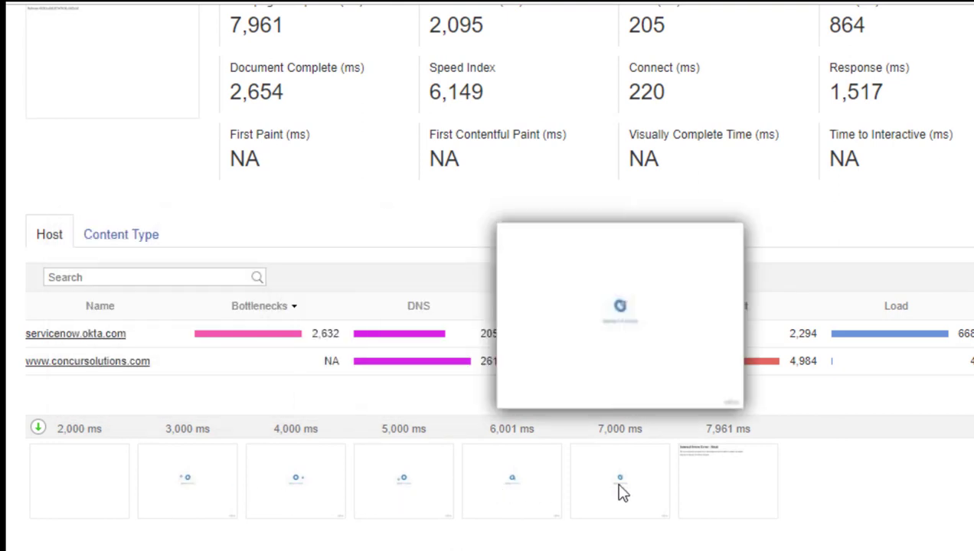
pyautogui.moveTo(720, 490)
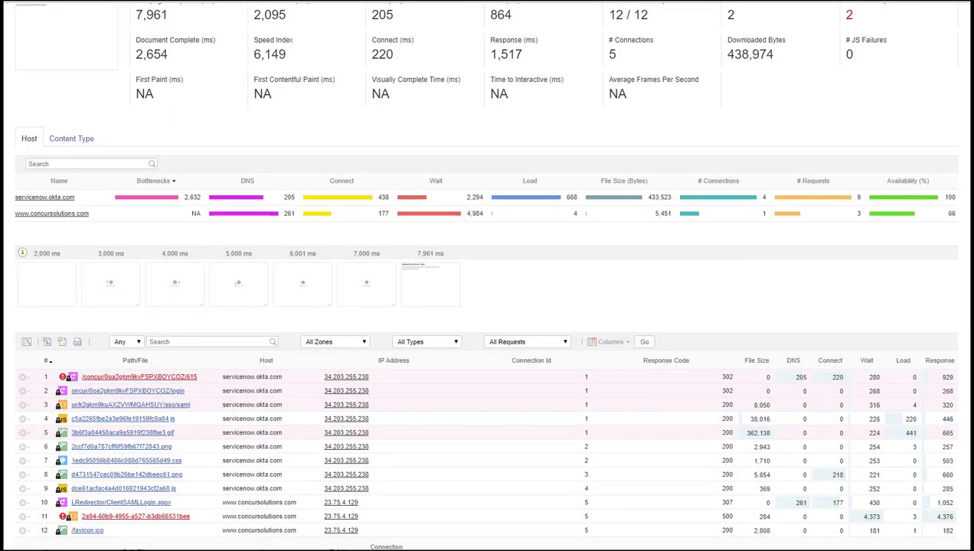
pyautogui.scroll(-4, 487, 276)
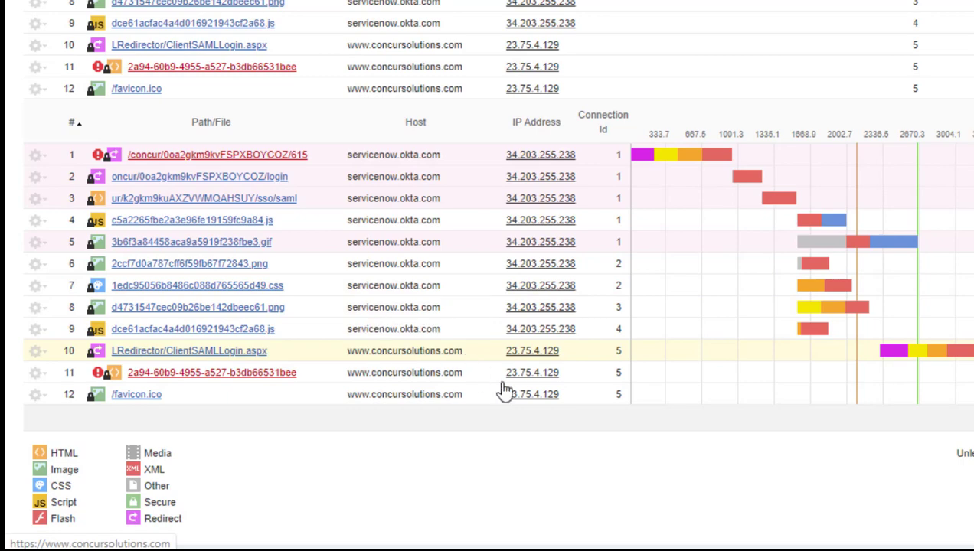
pyautogui.moveTo(973, 381)
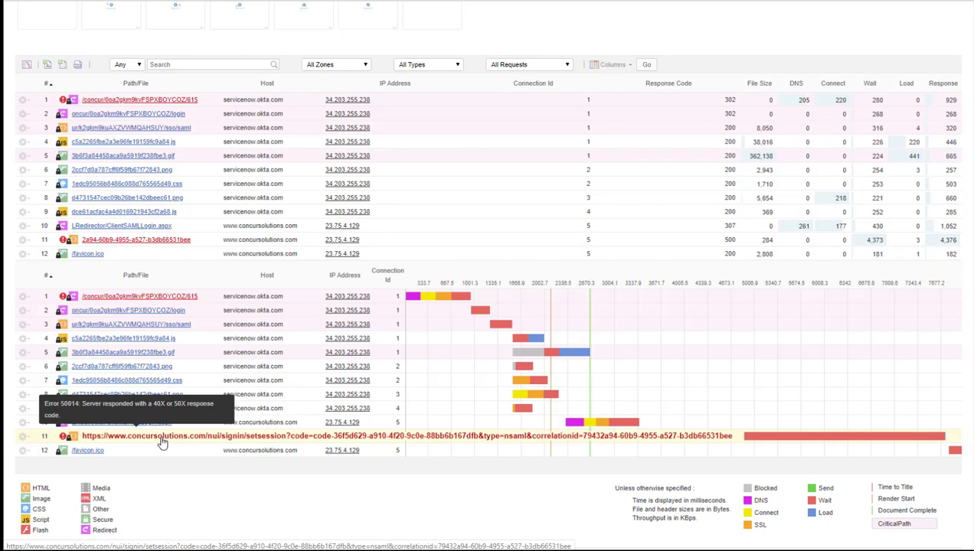
pyautogui.click(162, 443)
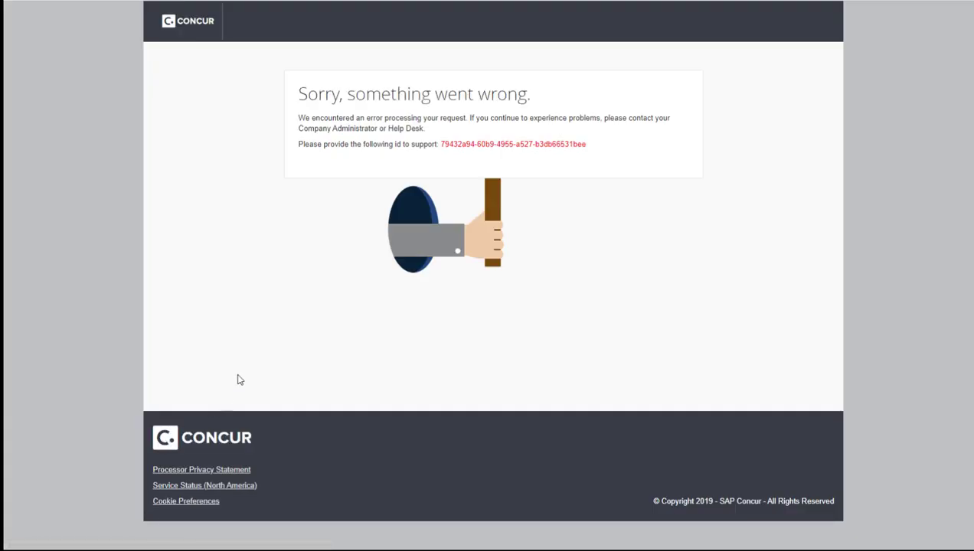